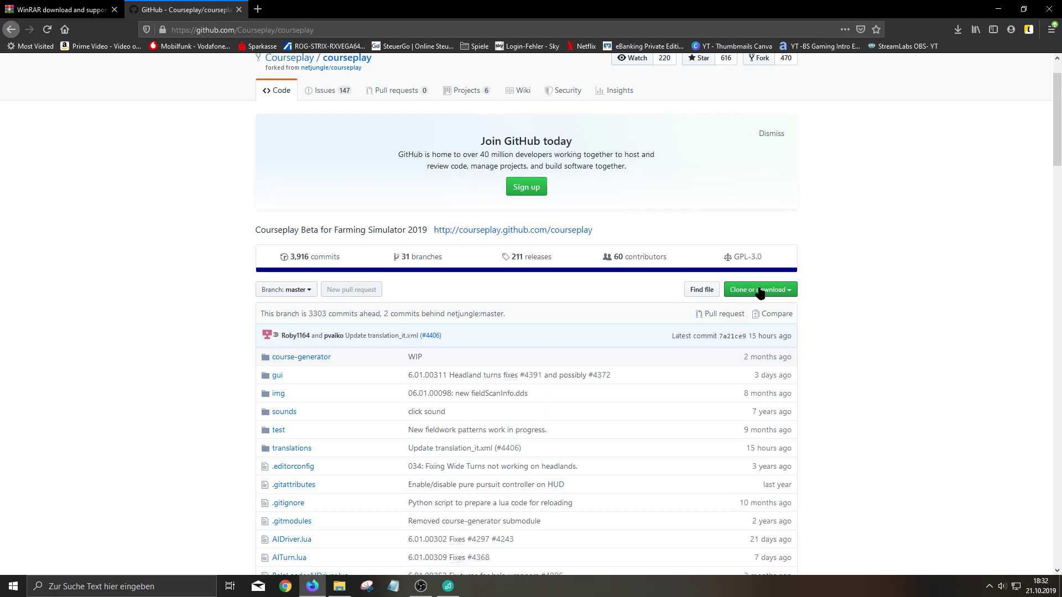
Download the Courseplay master branch as a ZIP, save courseplay-master.zip to disk, and check the browser's recent downloads
{"action": "left_click", "coordinate": [773, 293]}
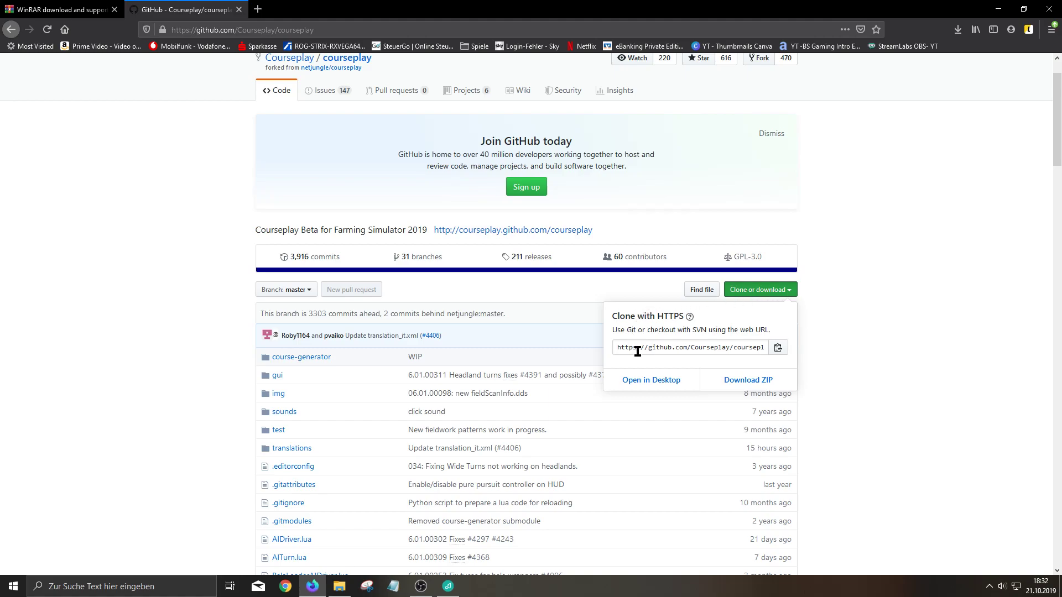
{"action": "left_click", "coordinate": [768, 385]}
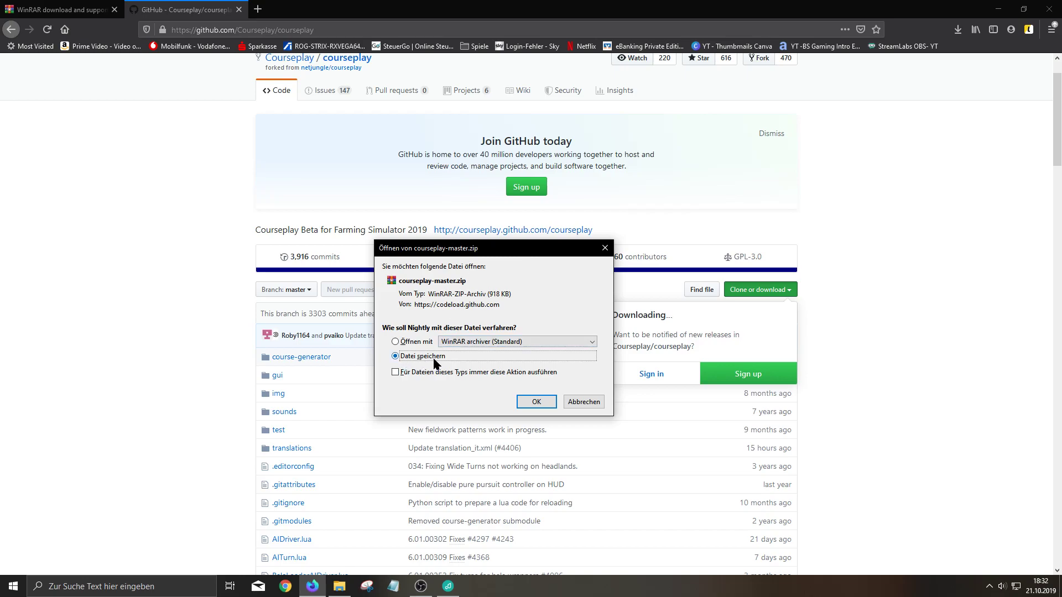
{"action": "left_click", "coordinate": [547, 404]}
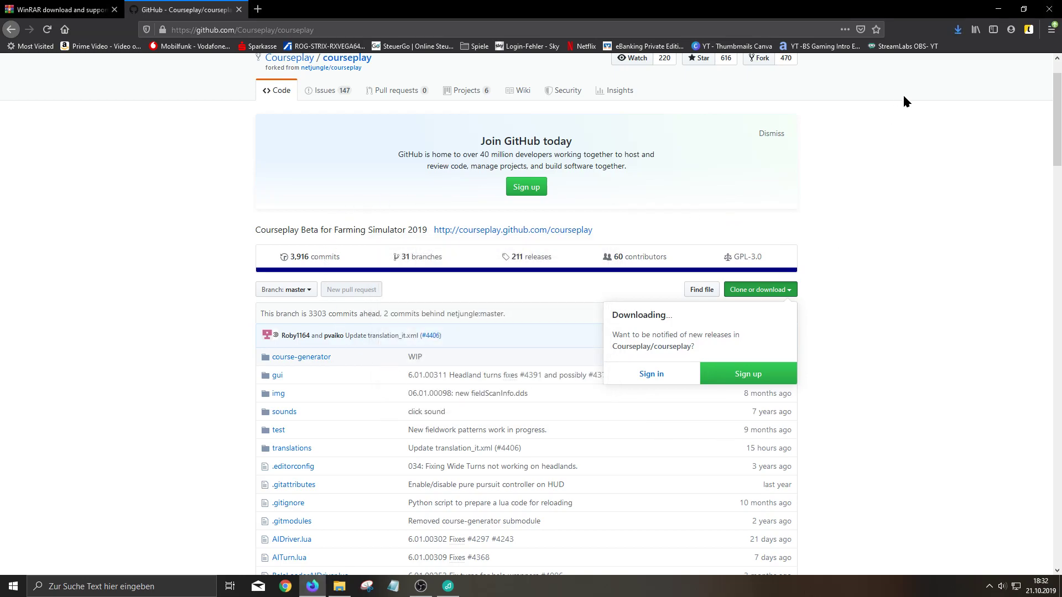
{"action": "left_click", "coordinate": [957, 30]}
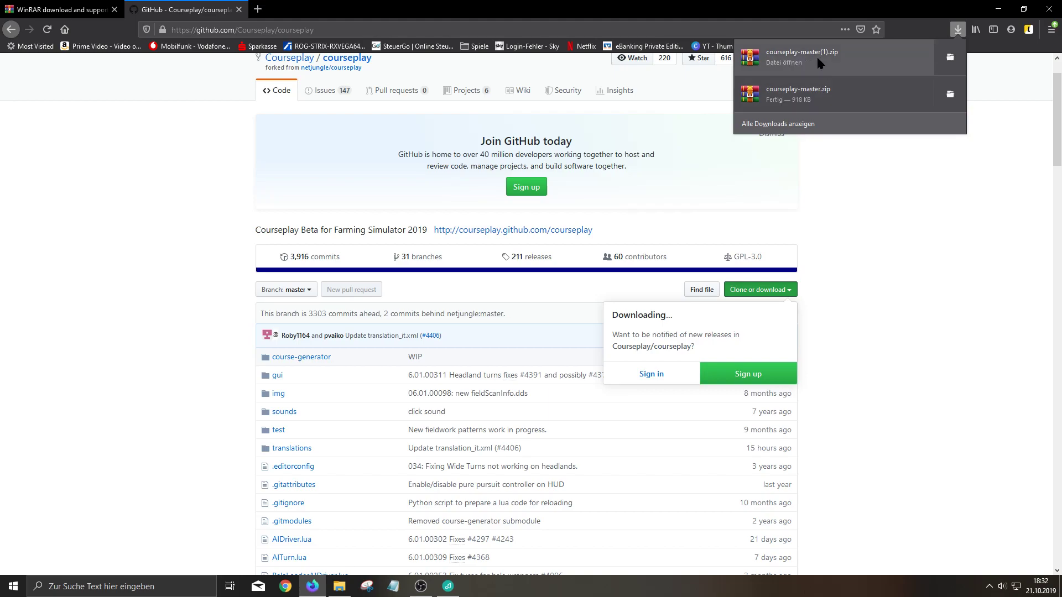
{"action": "left_click", "coordinate": [958, 29]}
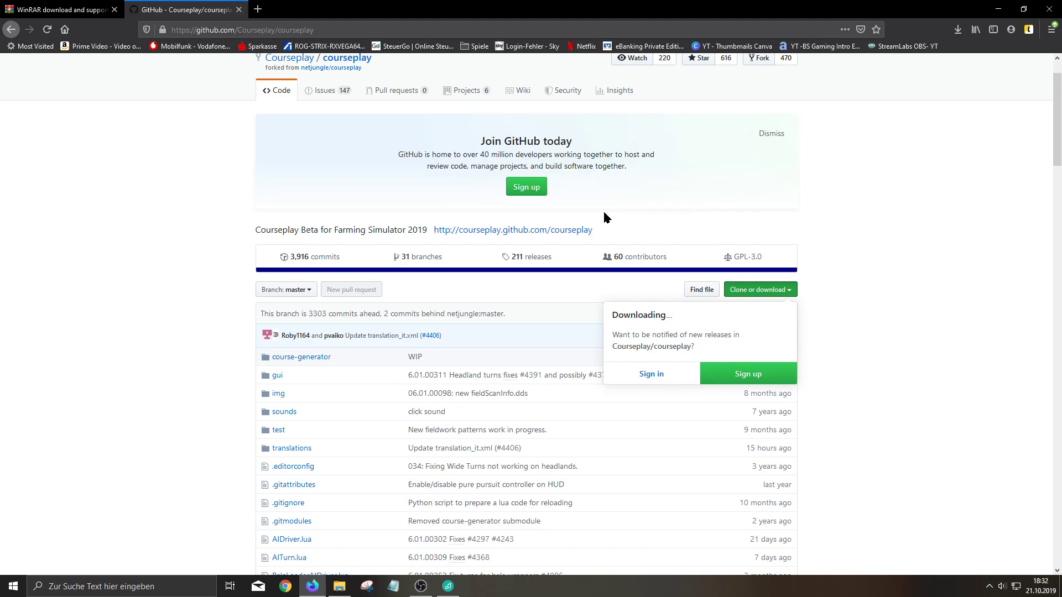
Switch to File Explorer and delete the duplicate archive courseplay-master(1) from the Downloads folder
{"action": "left_click", "coordinate": [344, 591]}
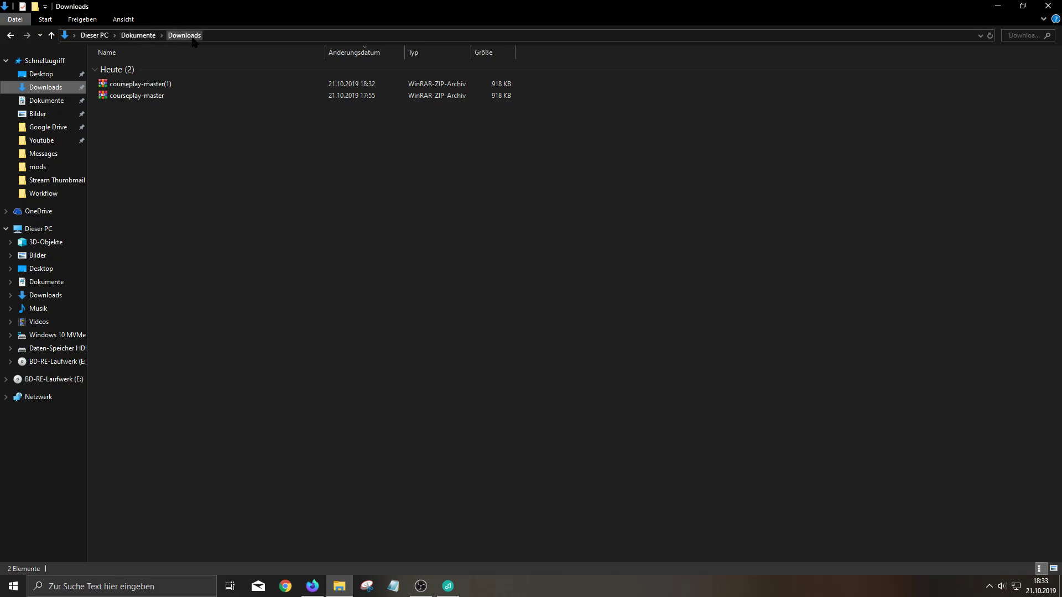
{"action": "left_click", "coordinate": [183, 86]}
{"action": "key", "text": "Delete"}
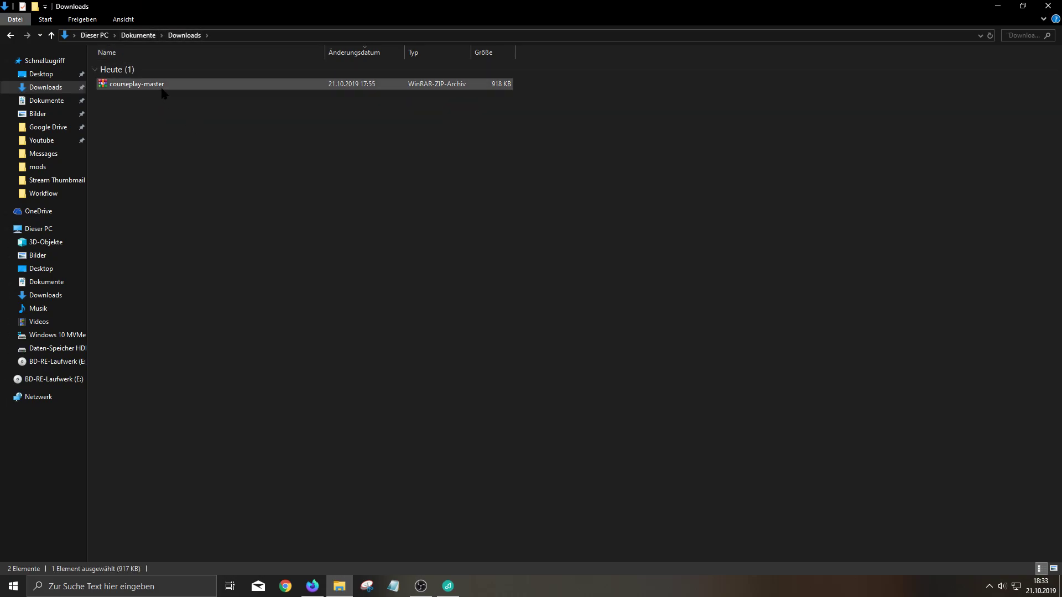
Extract the courseplay-master ZIP archive with WinRAR directly into the Downloads folder
{"action": "left_click", "coordinate": [210, 86]}
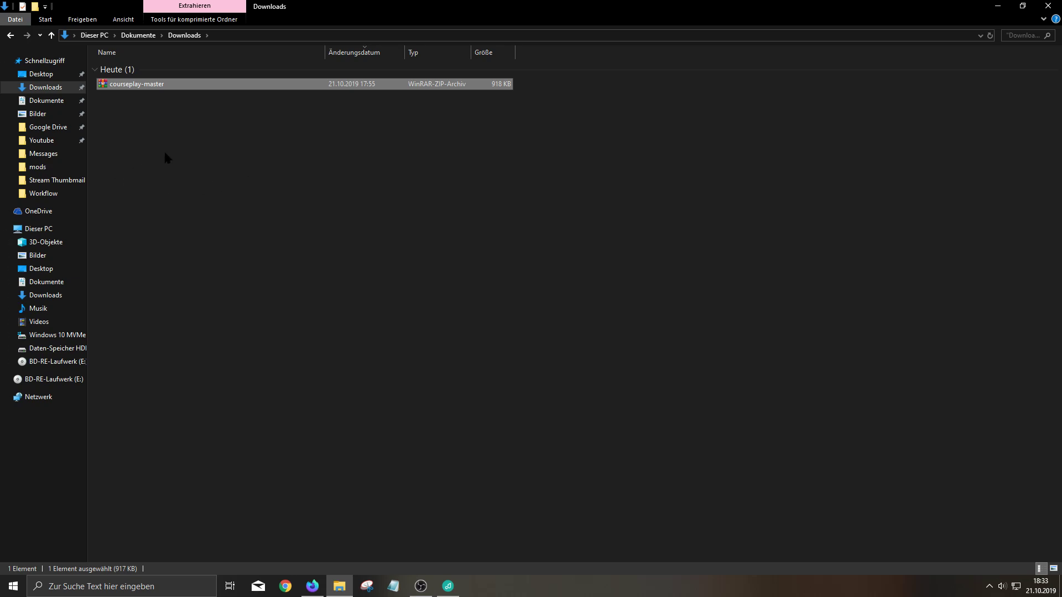
{"action": "left_click", "coordinate": [270, 155]}
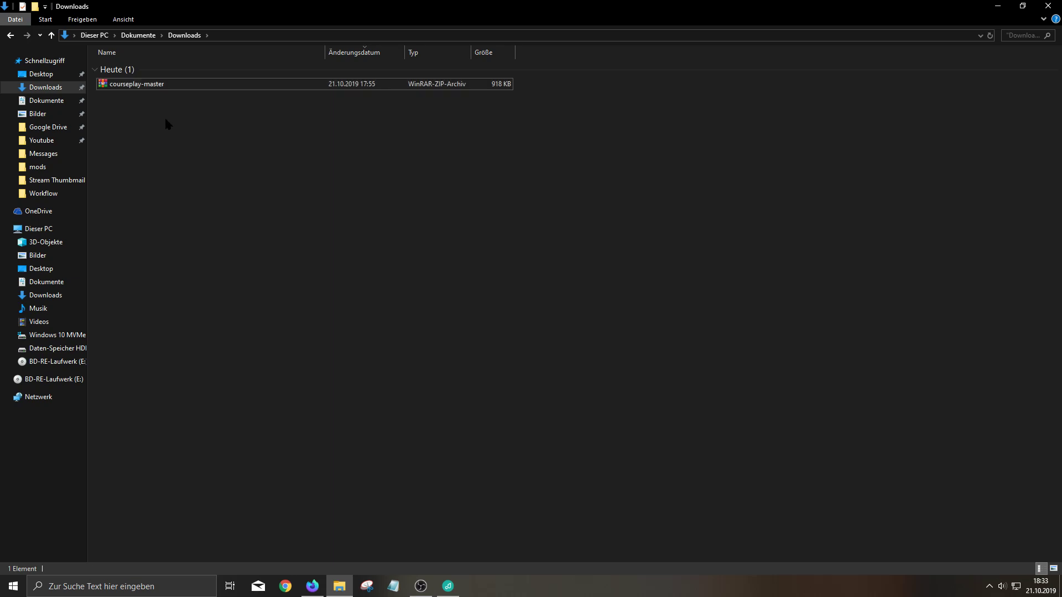
{"action": "right_click", "coordinate": [153, 84]}
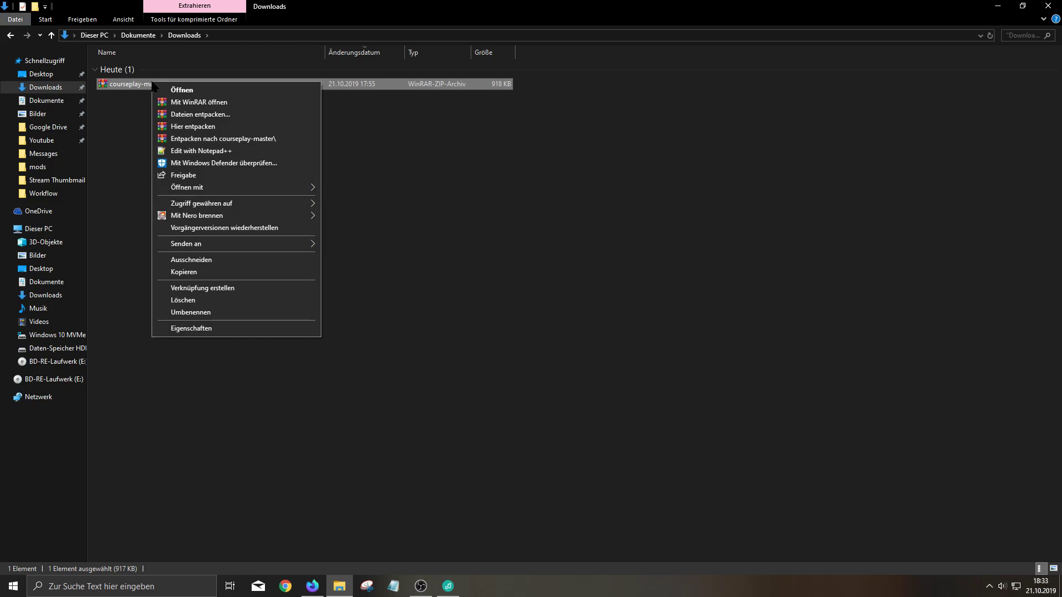
{"action": "left_click", "coordinate": [224, 128]}
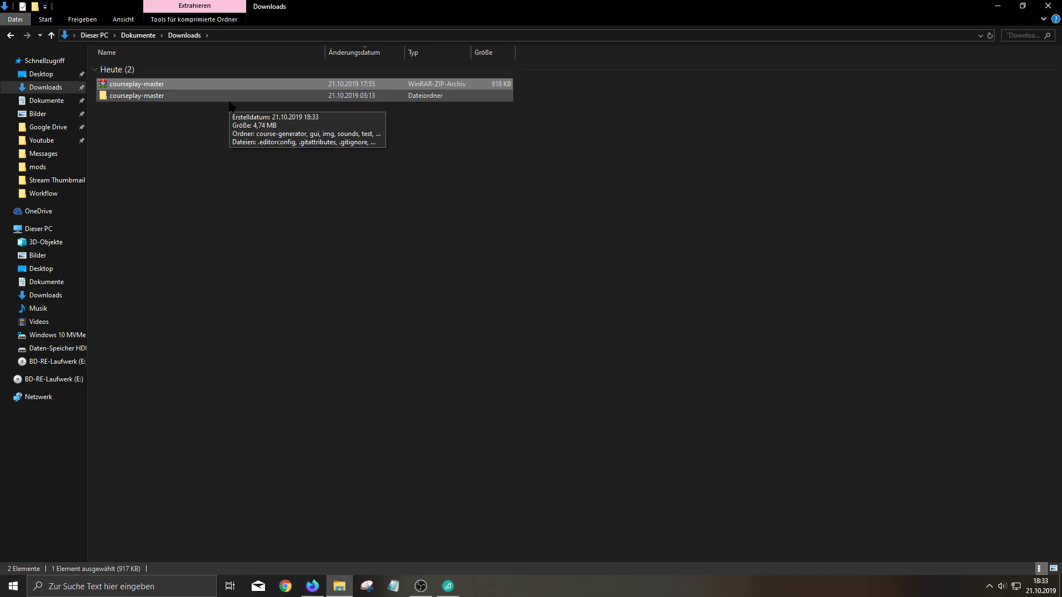
Delete the courseplay-master ZIP archive from Downloads, keeping only the extracted folder
{"action": "left_click", "coordinate": [147, 143]}
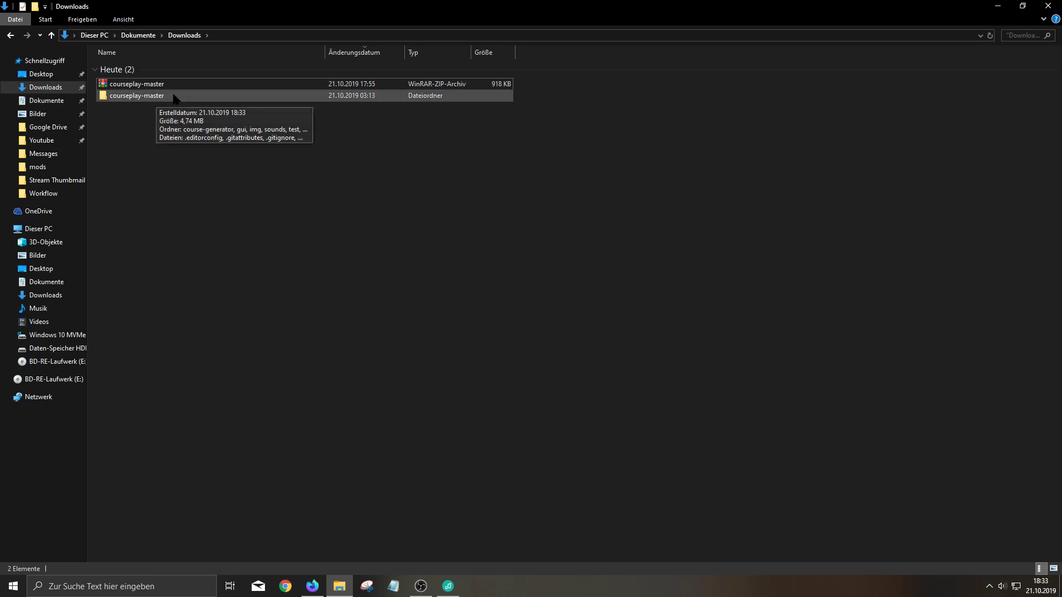
{"action": "left_click", "coordinate": [222, 87]}
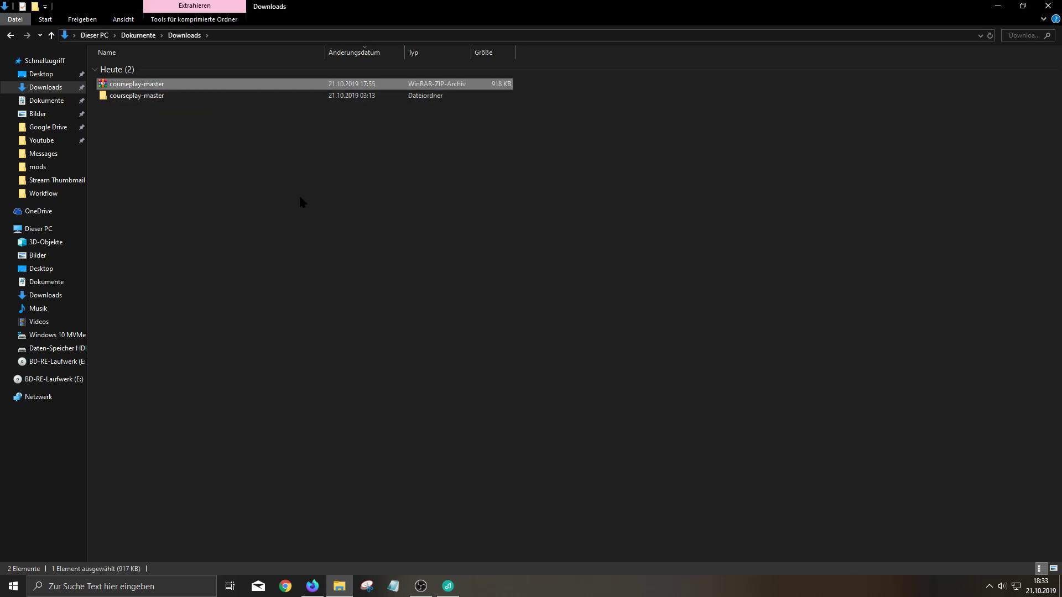
{"action": "key", "text": "Delete"}
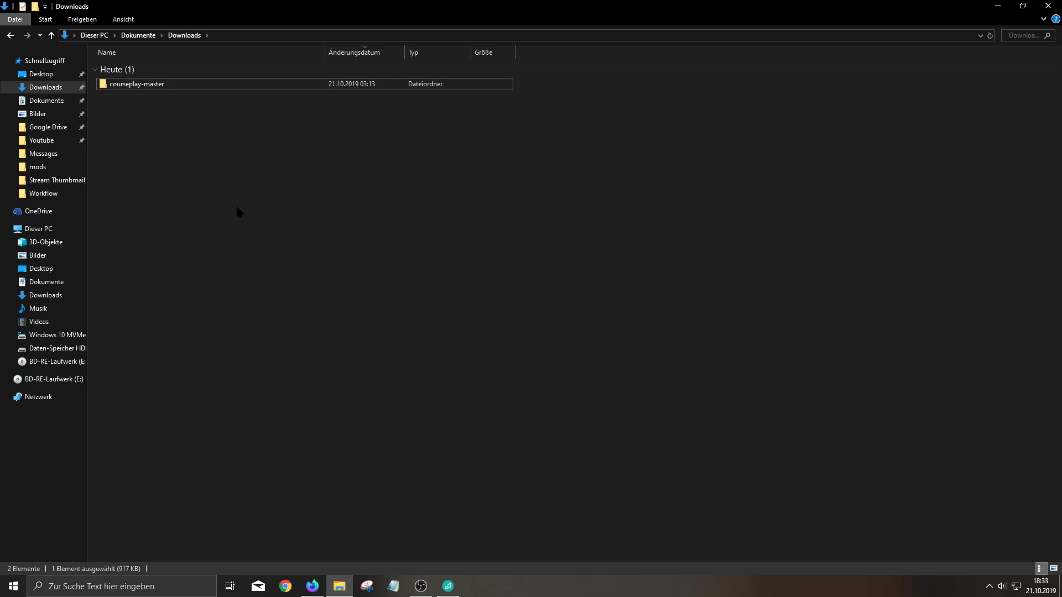
Open the extracted courseplay-master folder and look through its files
{"action": "double_click", "coordinate": [168, 87]}
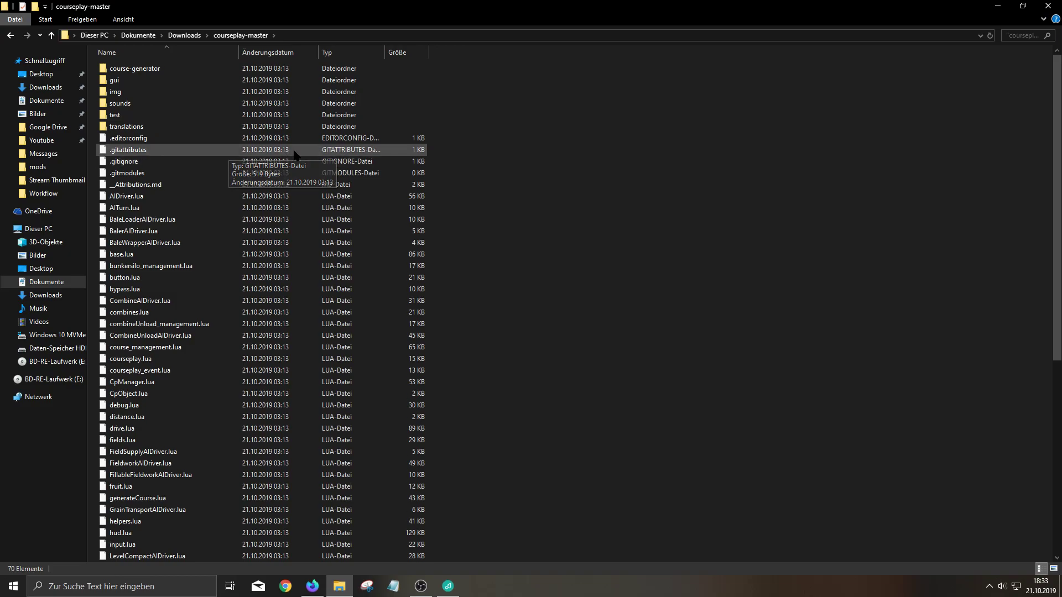
{"action": "scroll", "coordinate": [271, 205], "scroll_direction": "down", "scroll_amount": 9}
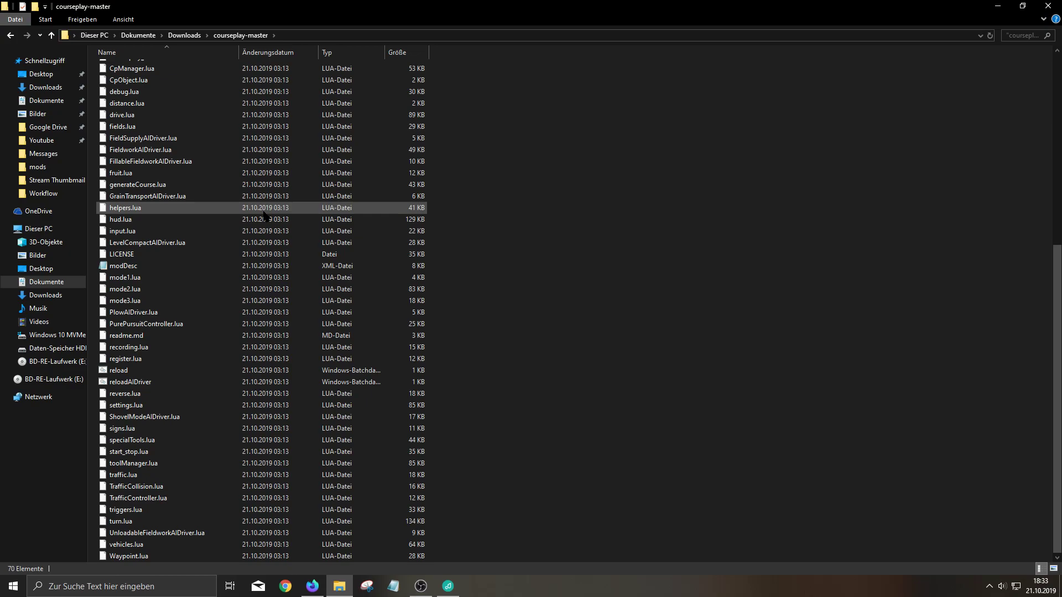
{"action": "scroll", "coordinate": [264, 215], "scroll_direction": "up", "scroll_amount": 9}
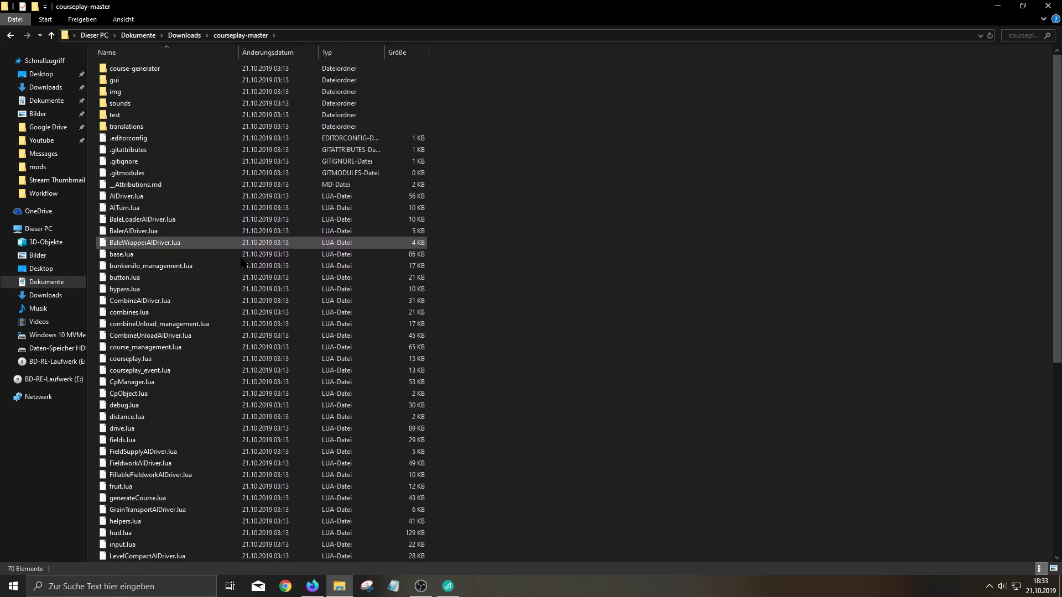
Pack all contents of the courseplay-master folder into a ZIP-format WinRAR archive named LS19_courseplay.zip
{"action": "left_click", "coordinate": [203, 197]}
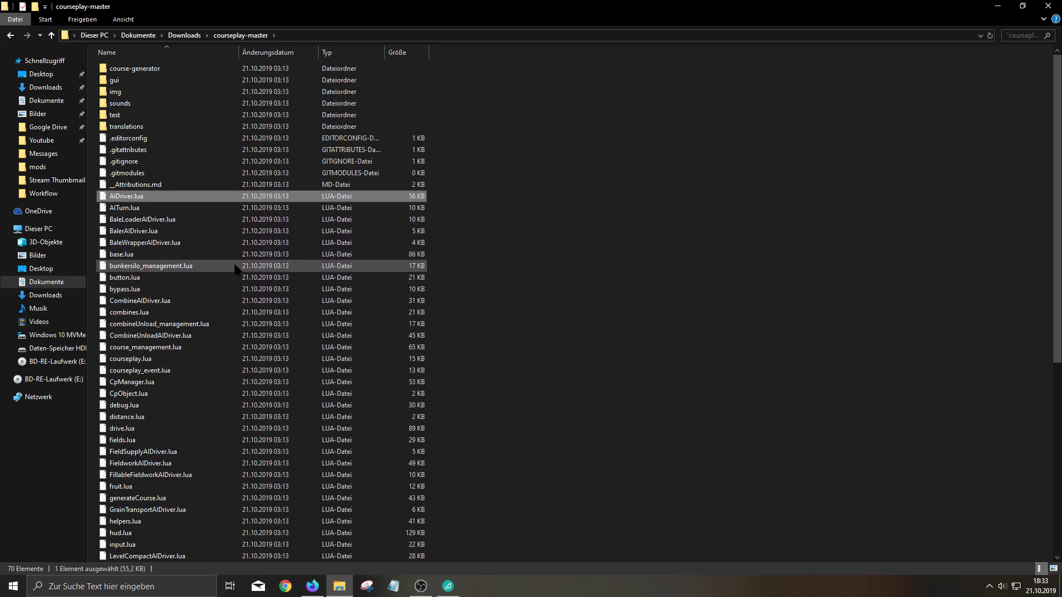
{"action": "key", "text": "ctrl+a"}
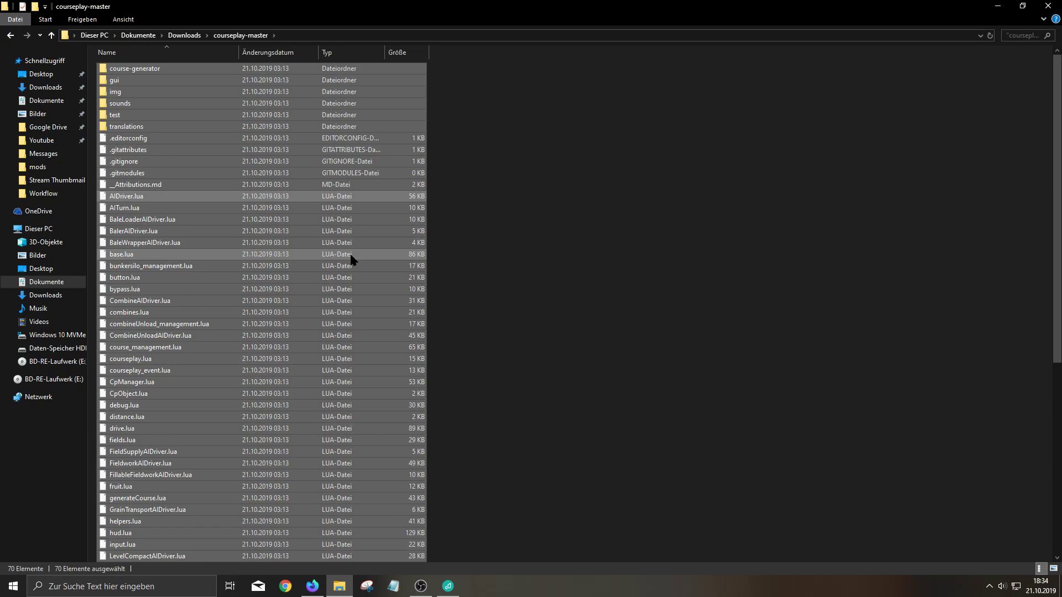
{"action": "right_click", "coordinate": [205, 252]}
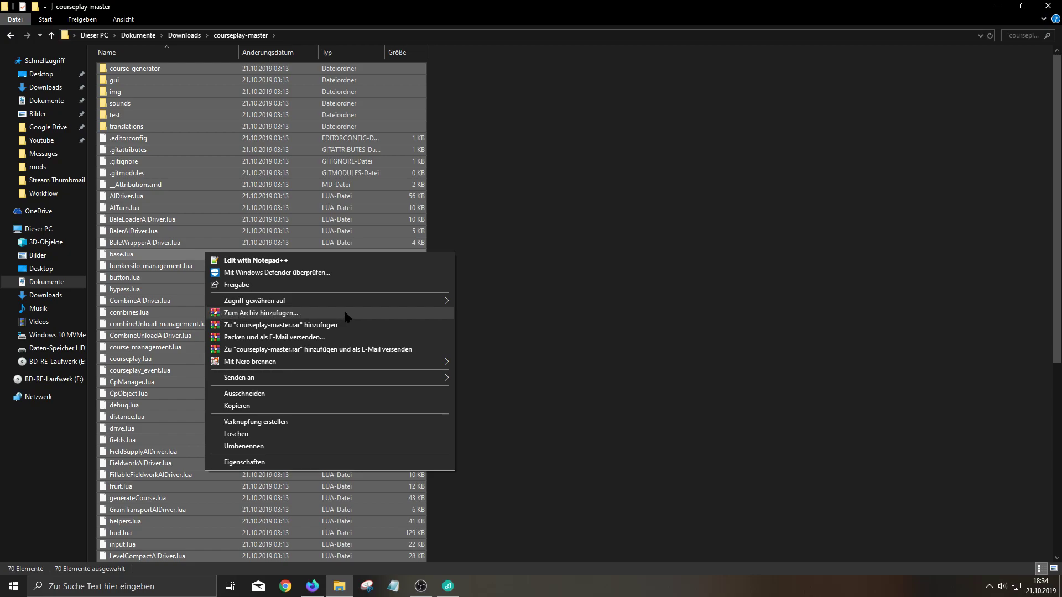
{"action": "left_click", "coordinate": [381, 313]}
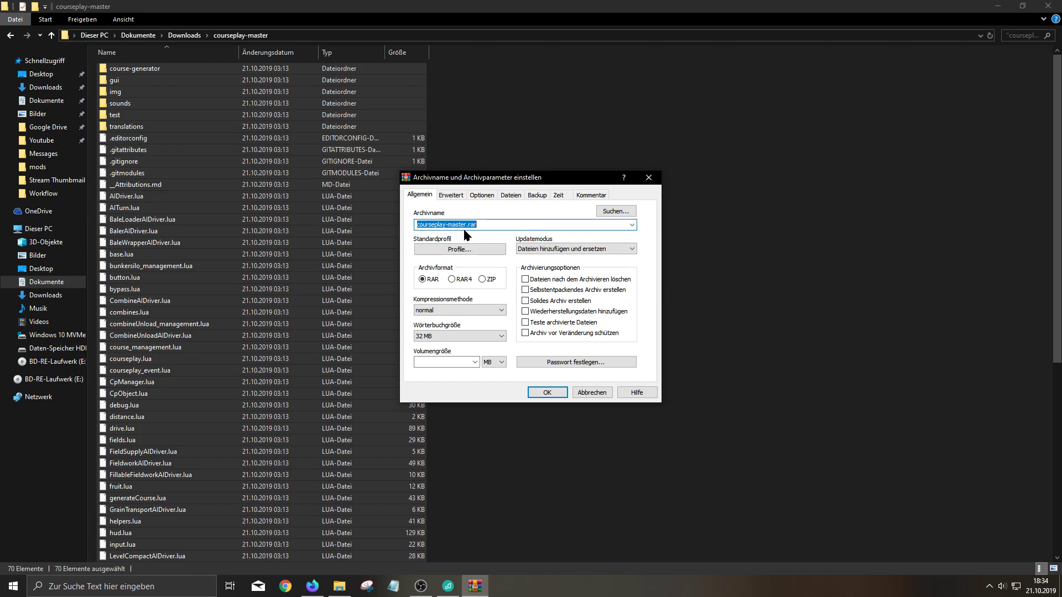
{"action": "left_click_drag", "start_coordinate": [502, 224], "coordinate": [407, 227]}
{"action": "type", "text": "LS"}
{"action": "left_click", "coordinate": [593, 269]}
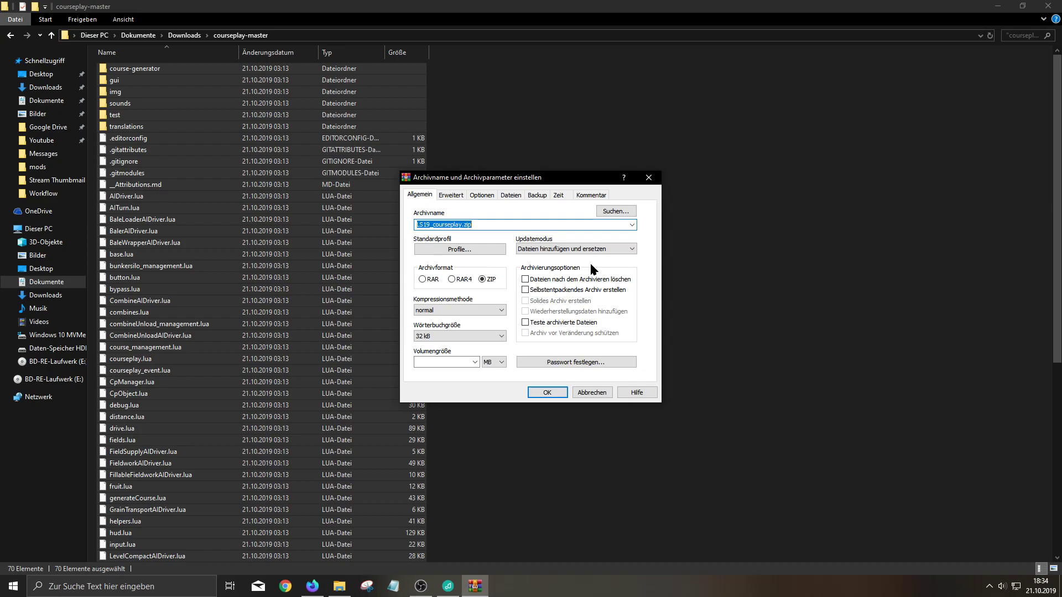
{"action": "left_click", "coordinate": [511, 224]}
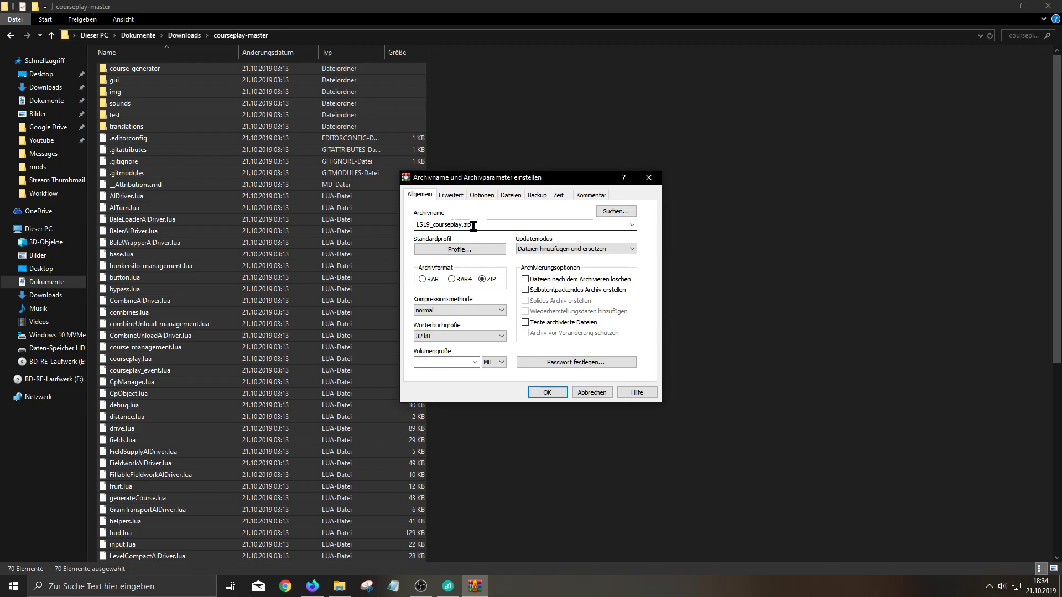
{"action": "left_click", "coordinate": [547, 392]}
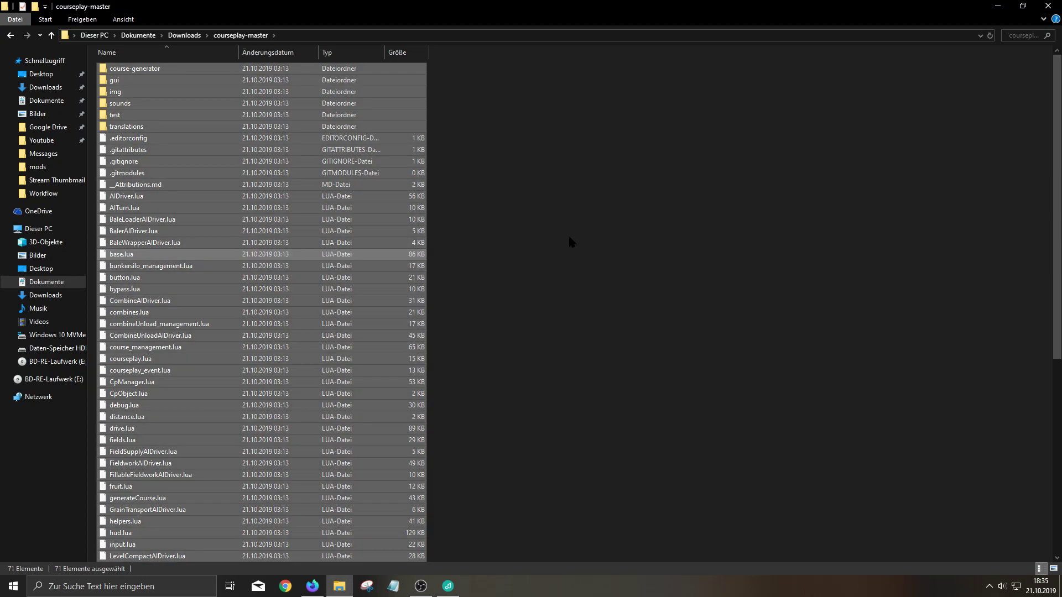
Delete everything in the courseplay-master folder except the LS19_courseplay archive
{"action": "left_click", "coordinate": [543, 209]}
{"action": "scroll", "coordinate": [542, 209], "scroll_direction": "down", "scroll_amount": 1}
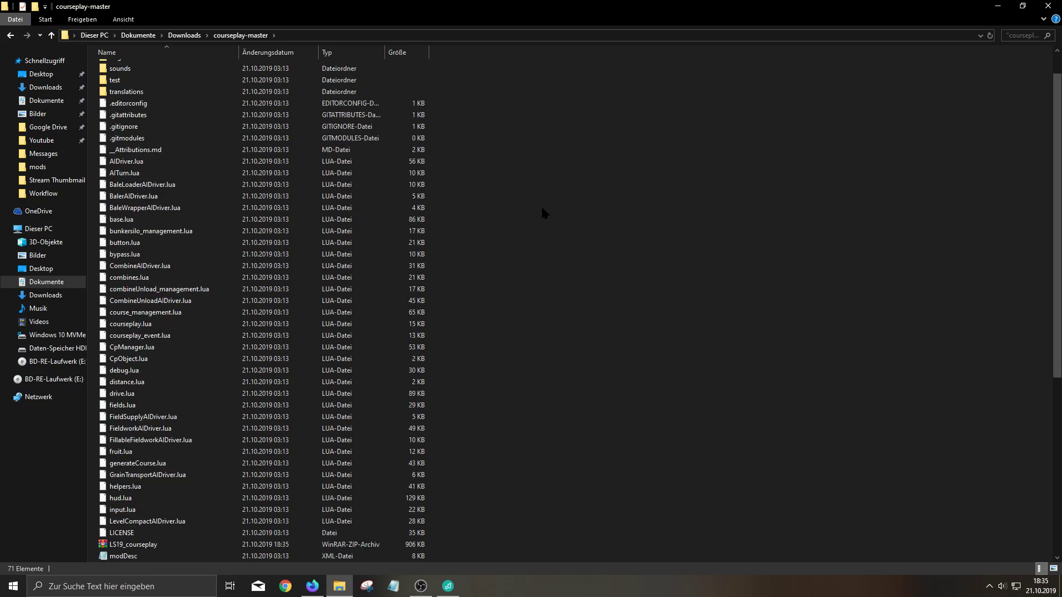
{"action": "scroll", "coordinate": [542, 209], "scroll_direction": "down", "scroll_amount": 8}
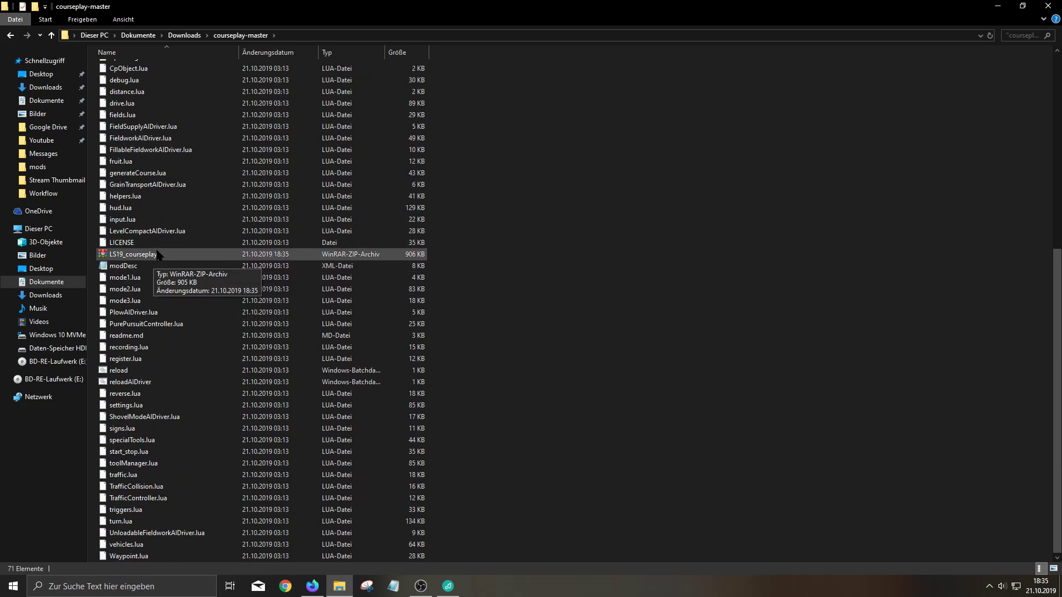
{"action": "left_click", "coordinate": [168, 221]}
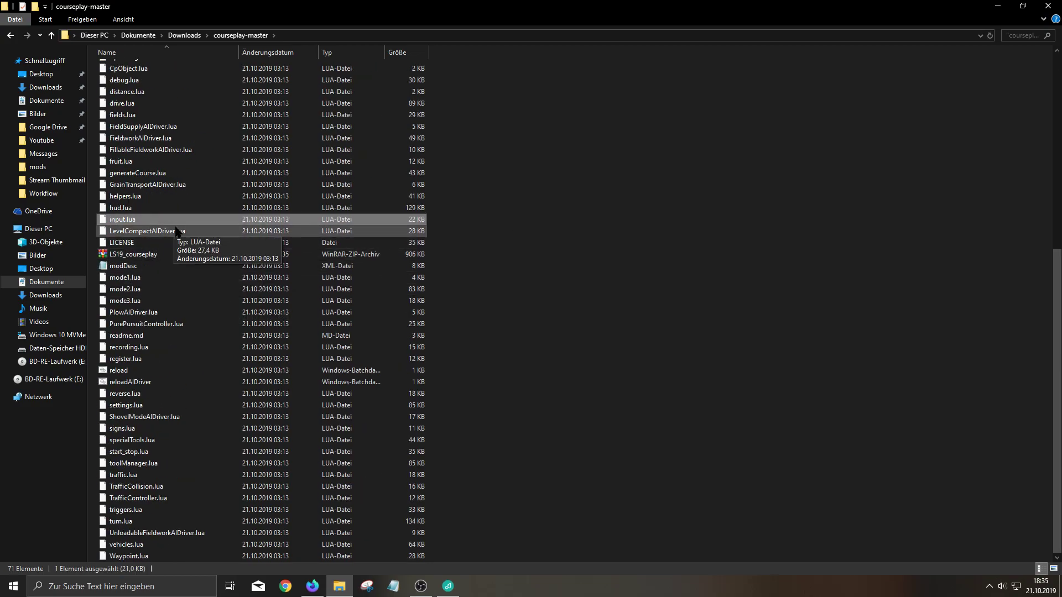
{"action": "key", "text": "ctrl+a"}
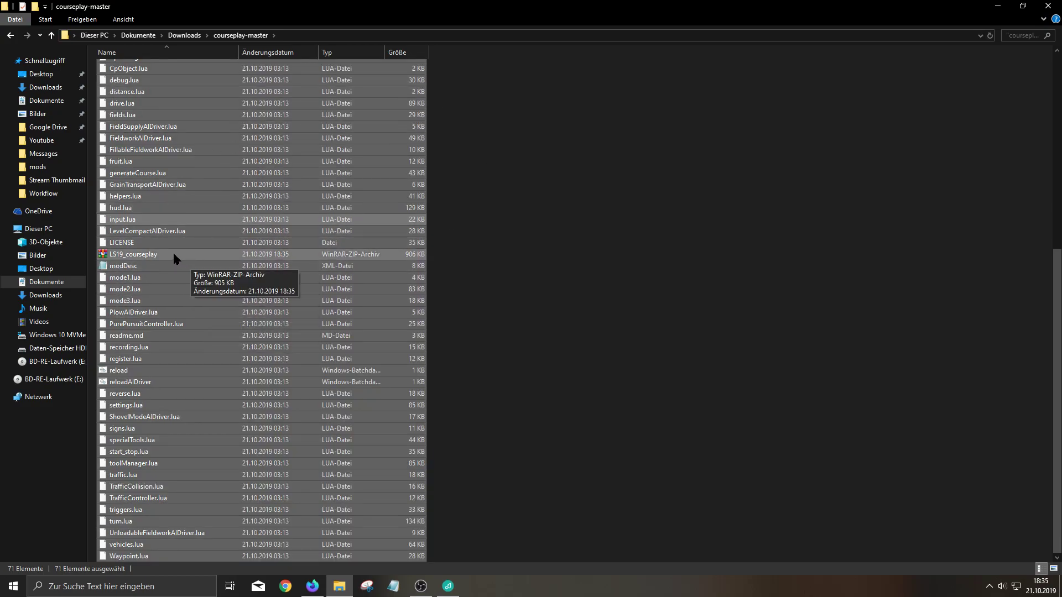
{"action": "left_click", "coordinate": [173, 254], "text": "ctrl"}
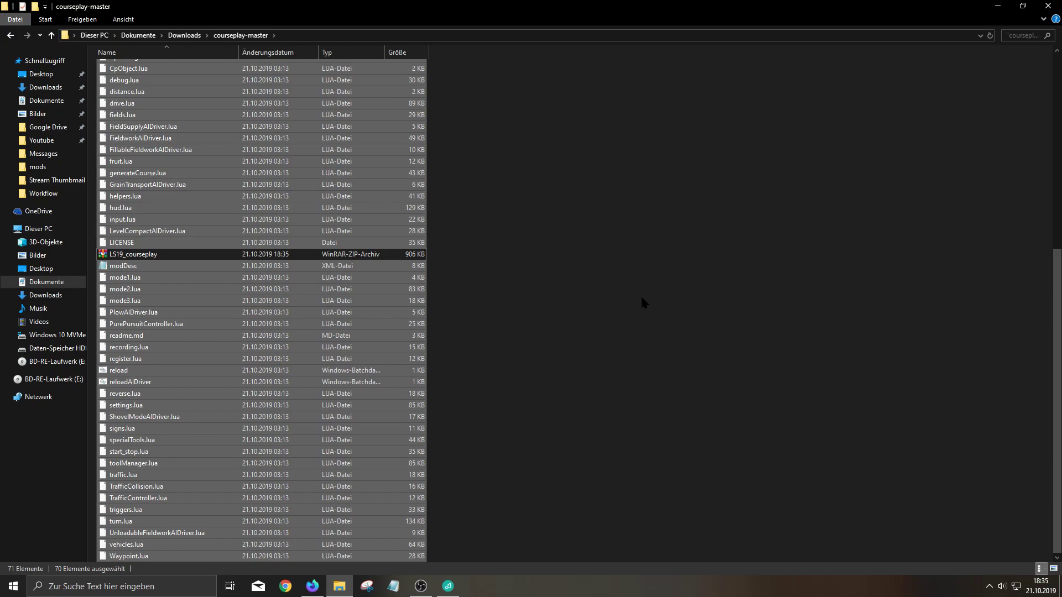
{"action": "key", "text": "Delete"}
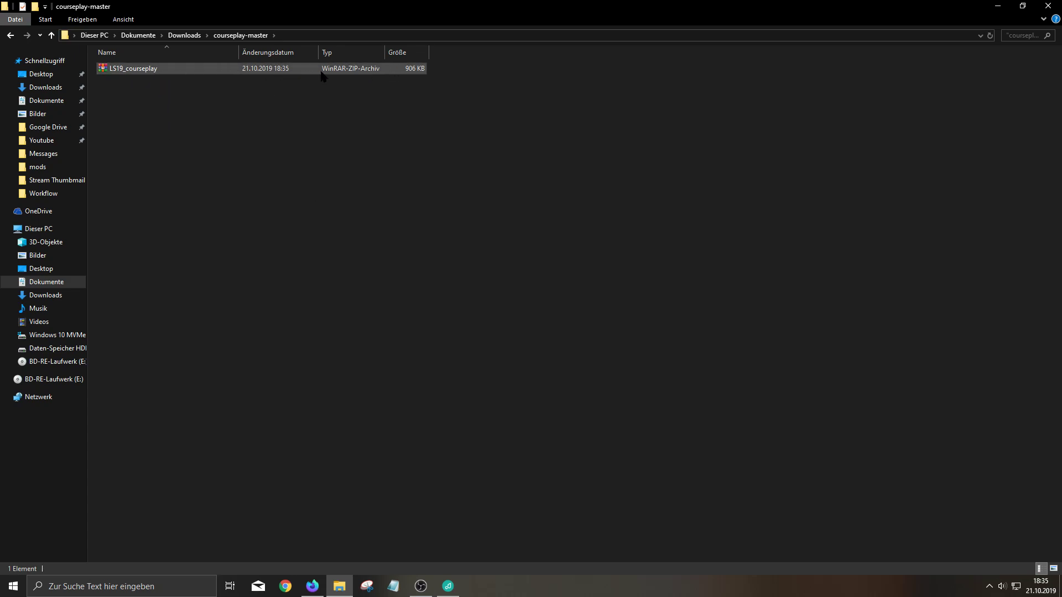
Cut the LS19_courseplay archive from the courseplay-master folder
{"action": "left_click", "coordinate": [251, 79]}
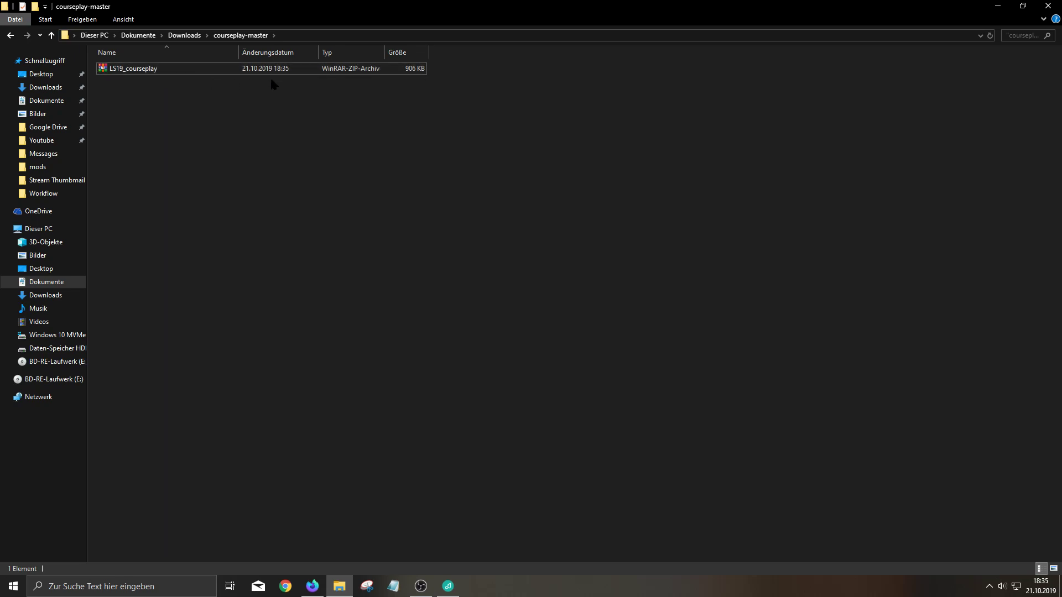
{"action": "right_click", "coordinate": [183, 70]}
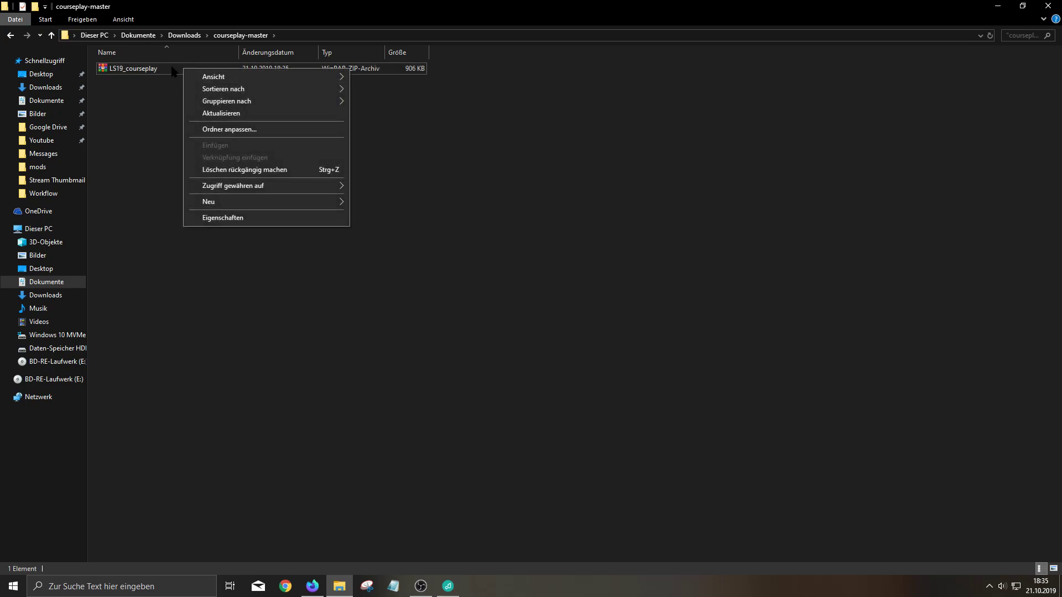
{"action": "right_click", "coordinate": [147, 66]}
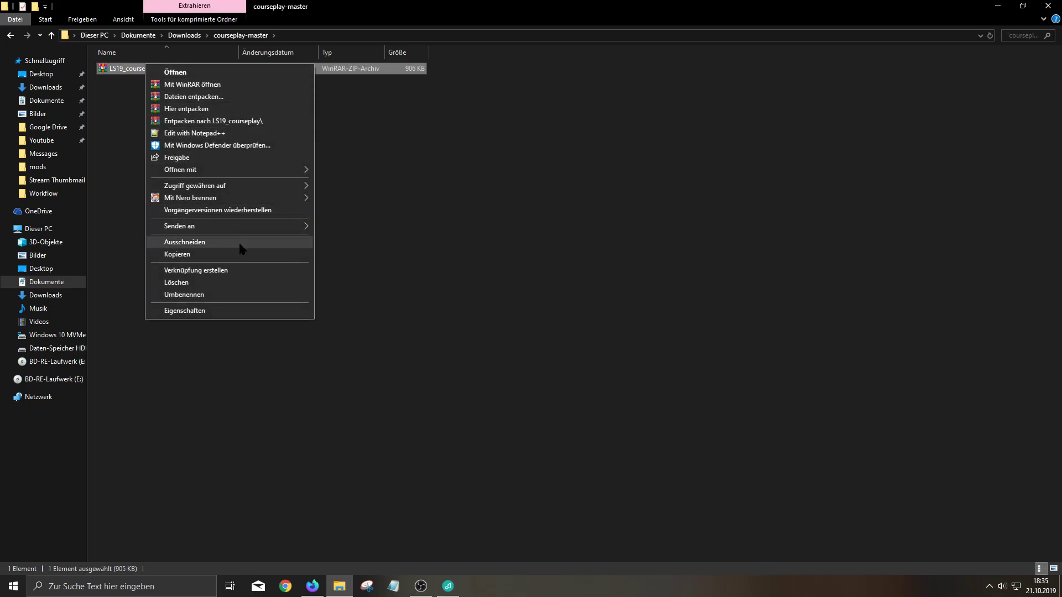
{"action": "left_click", "coordinate": [239, 243]}
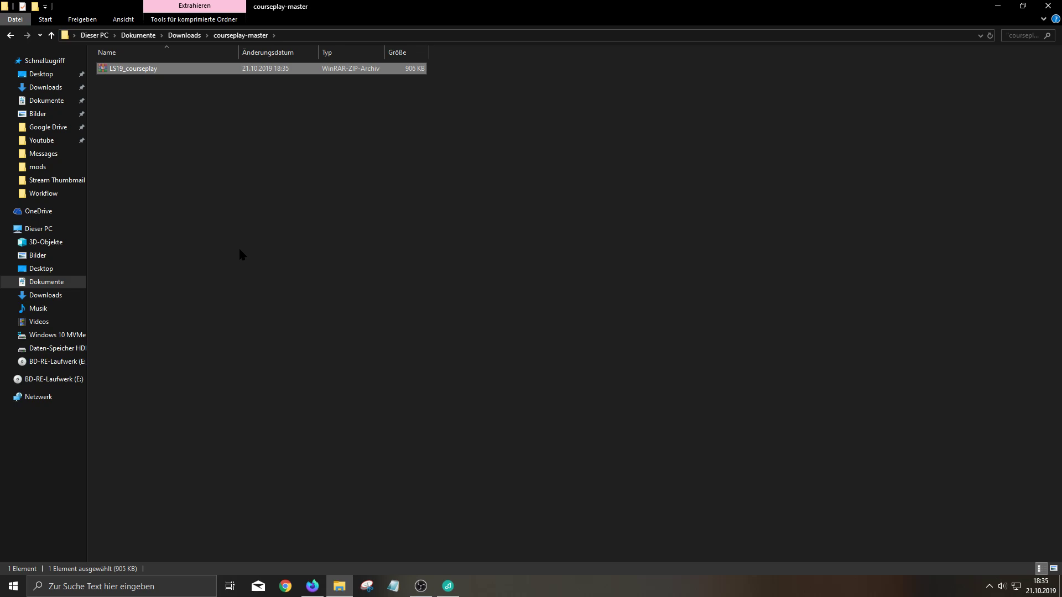
Open the mods folder on drive C: under Benutzer, Dokumente, My Games, FarmingSimulator2019
{"action": "left_click", "coordinate": [64, 336]}
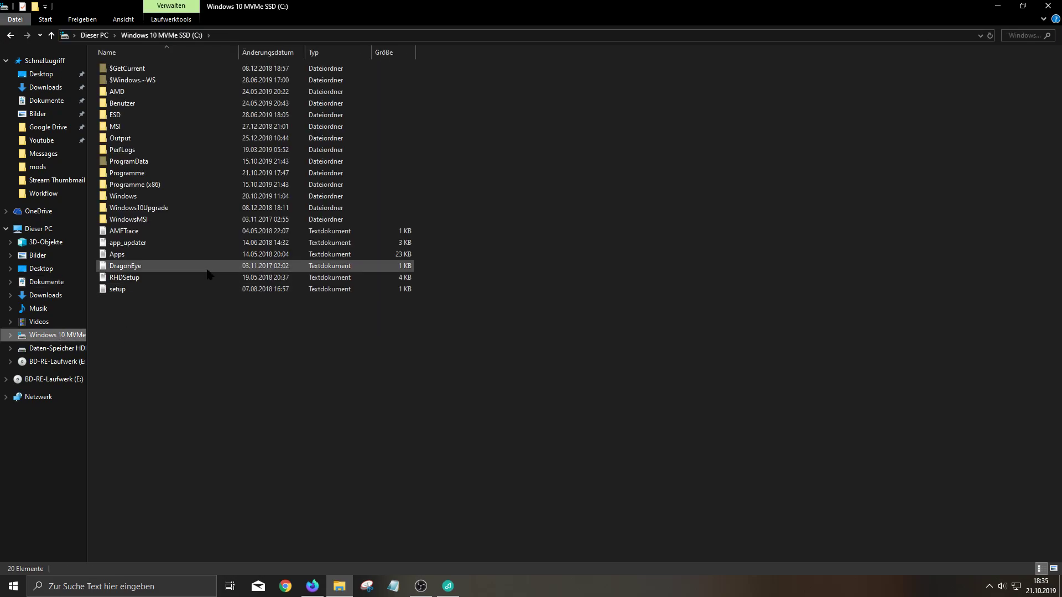
{"action": "double_click", "coordinate": [178, 104]}
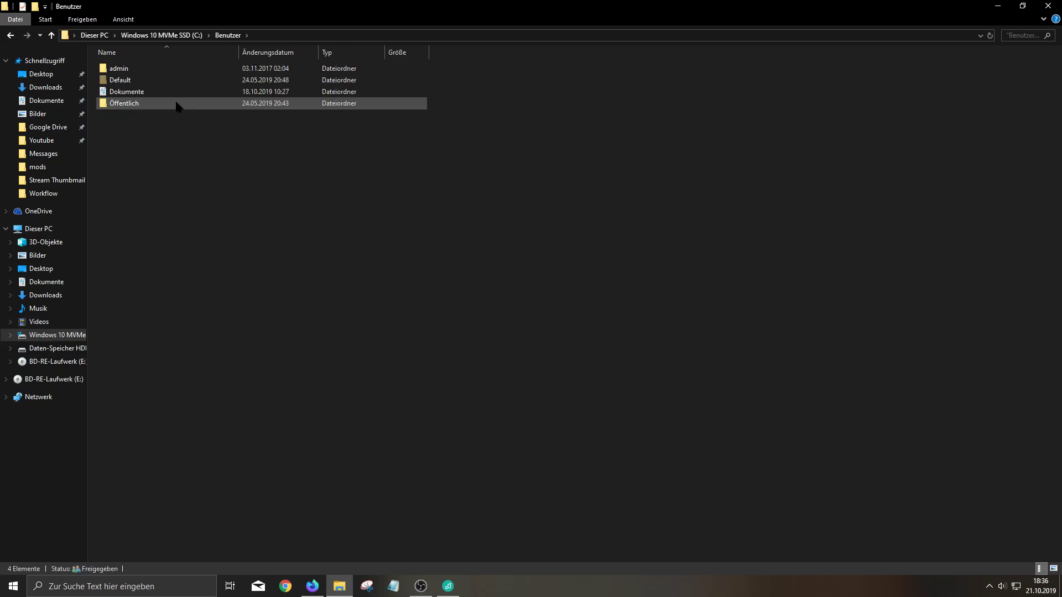
{"action": "double_click", "coordinate": [179, 92]}
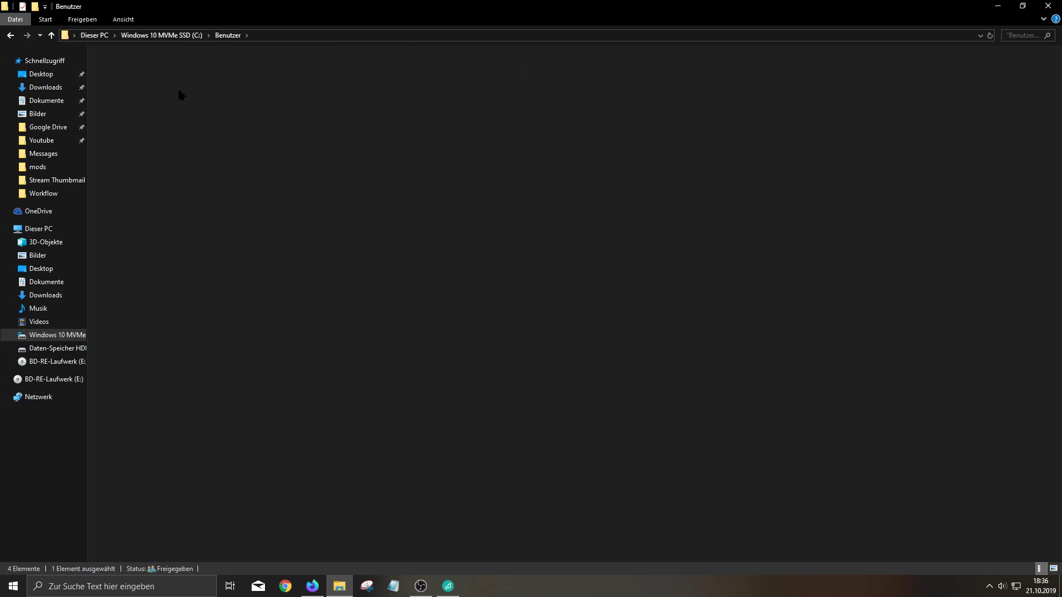
{"action": "mouse_move", "coordinate": [157, 351]}
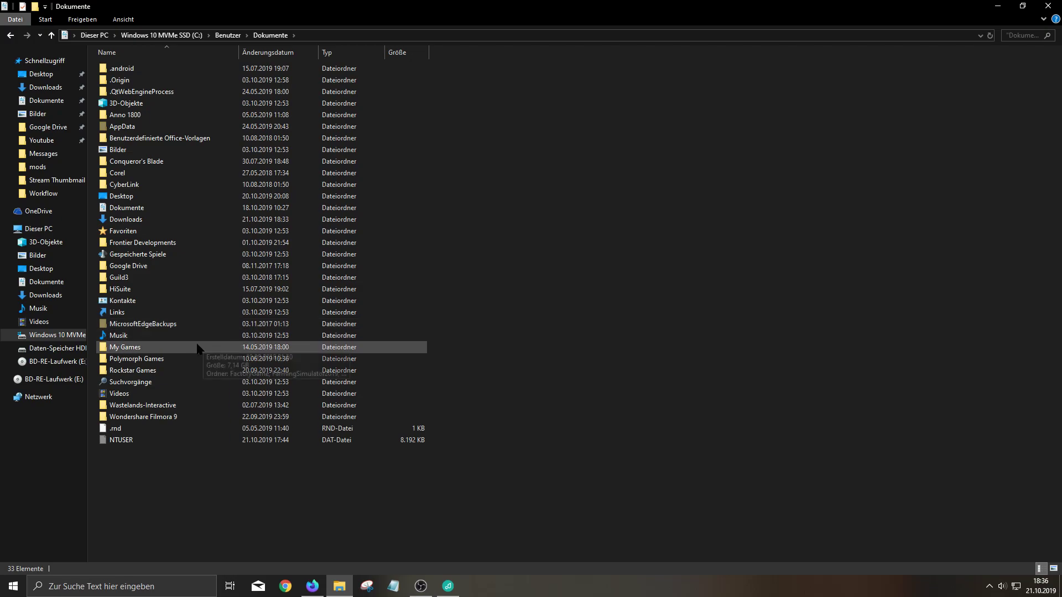
{"action": "double_click", "coordinate": [158, 348]}
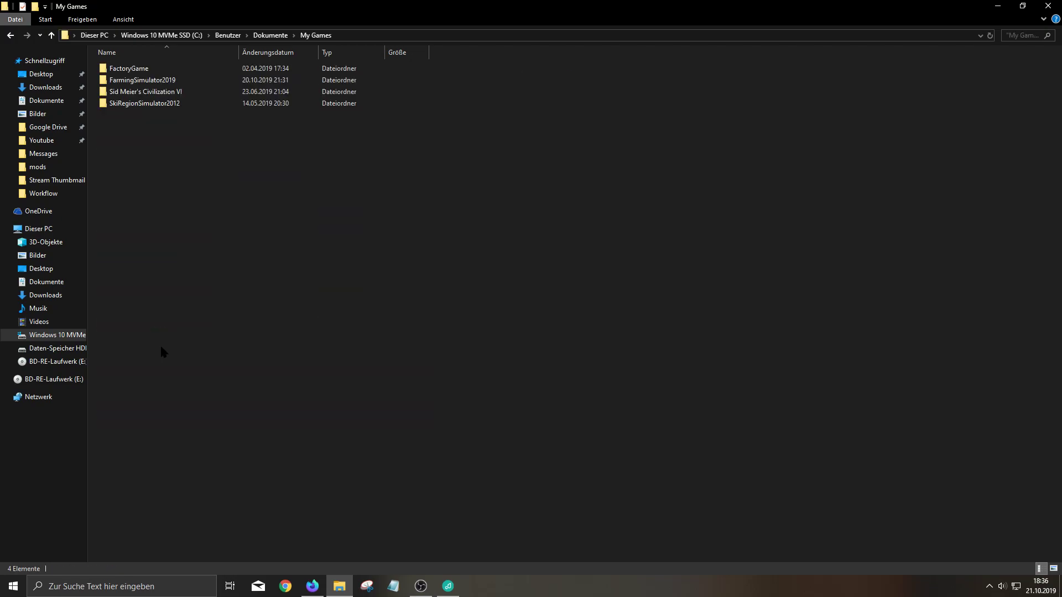
{"action": "double_click", "coordinate": [198, 81]}
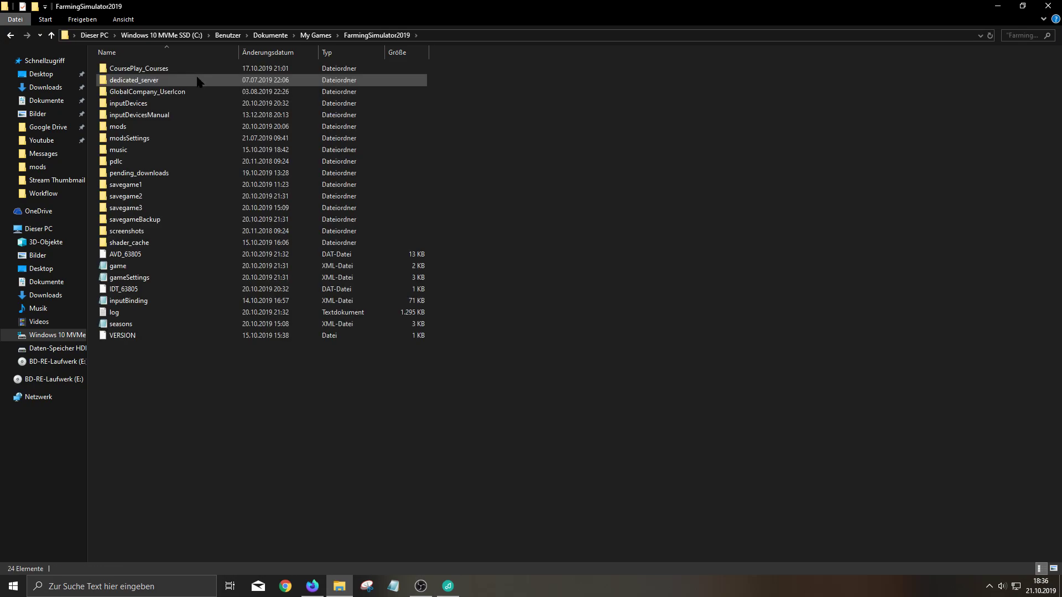
{"action": "double_click", "coordinate": [173, 127]}
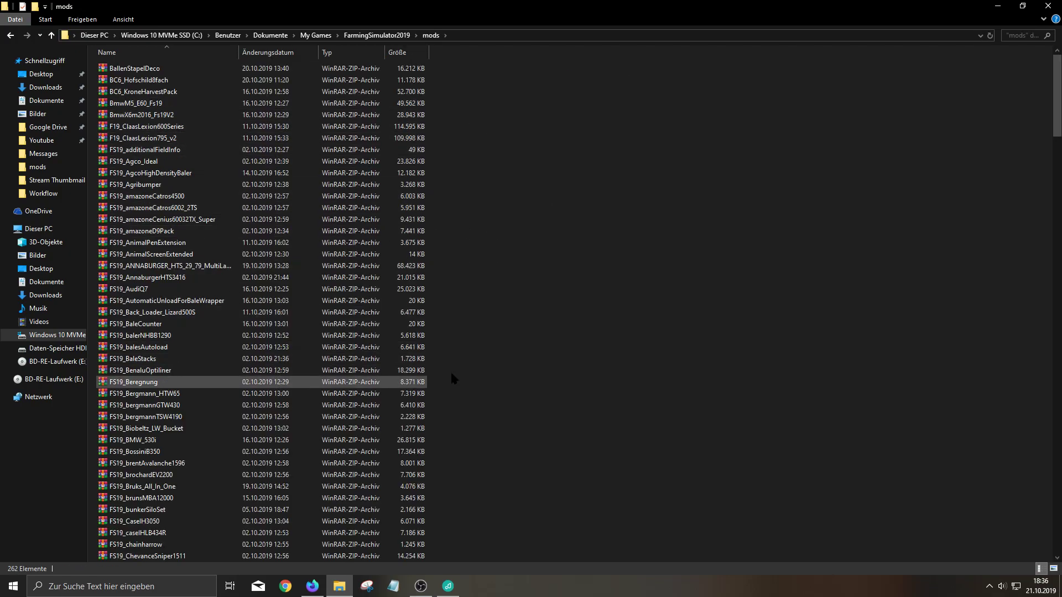
Paste the LS19_courseplay archive into the mods folder, replacing the existing file of the same name
{"action": "right_click", "coordinate": [478, 215]}
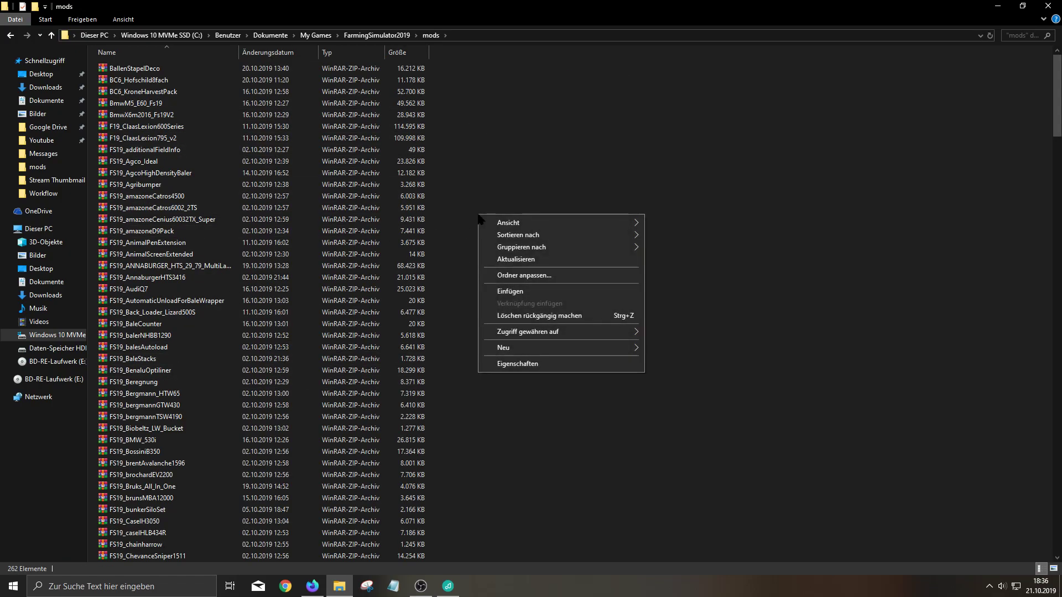
{"action": "left_click", "coordinate": [543, 292]}
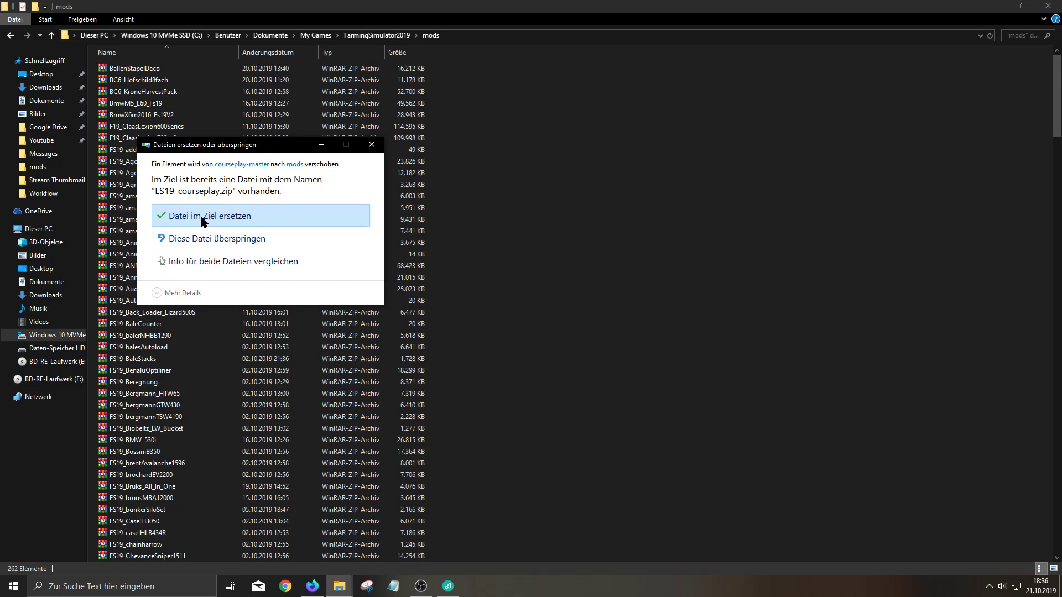
{"action": "left_click", "coordinate": [246, 220]}
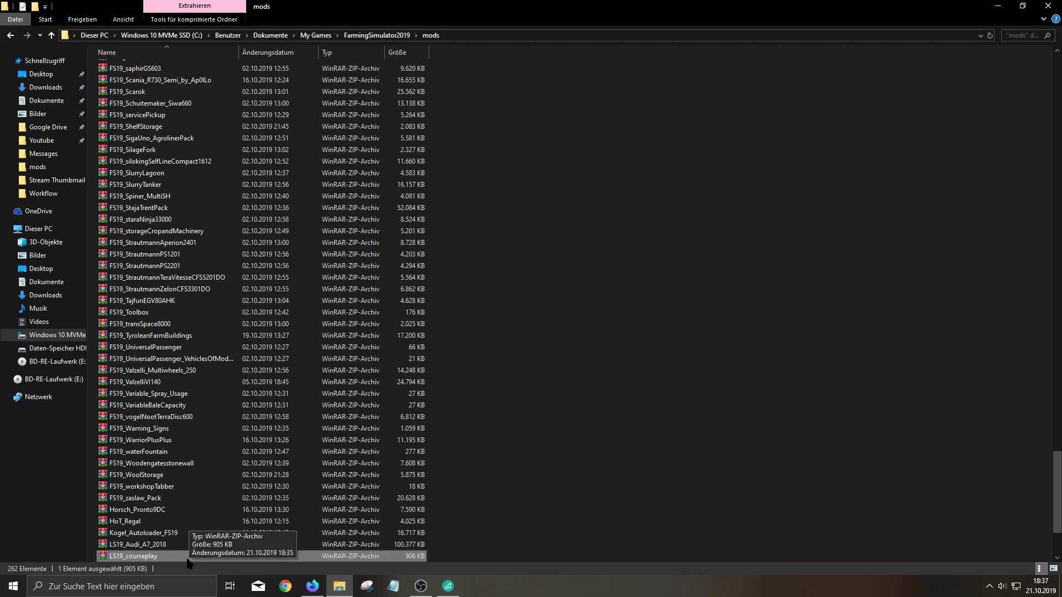
{"action": "left_click", "coordinate": [620, 416]}
{"action": "scroll", "coordinate": [598, 354], "scroll_direction": "down", "scroll_amount": 3}
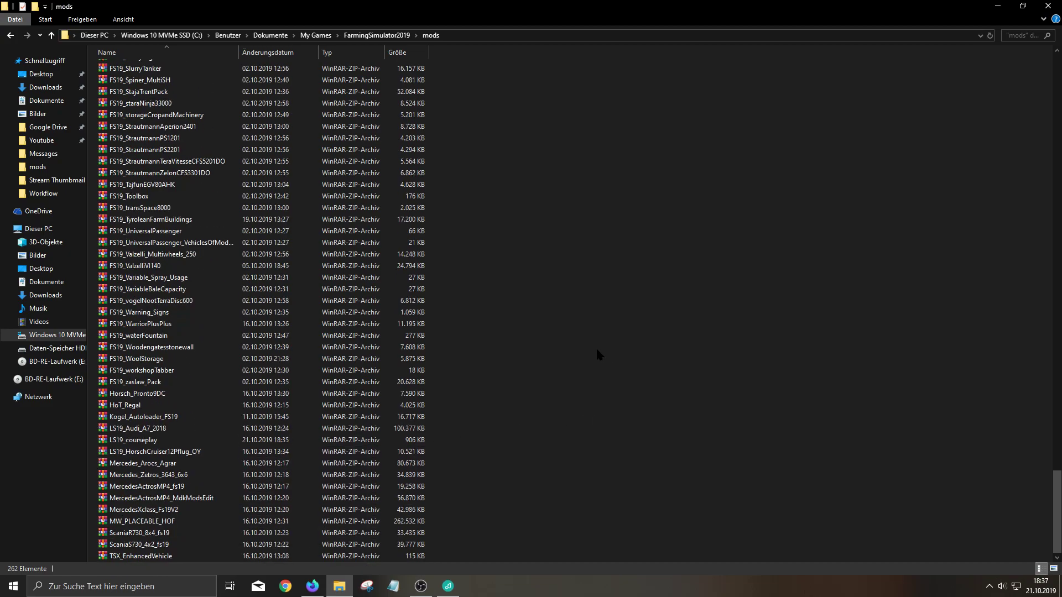